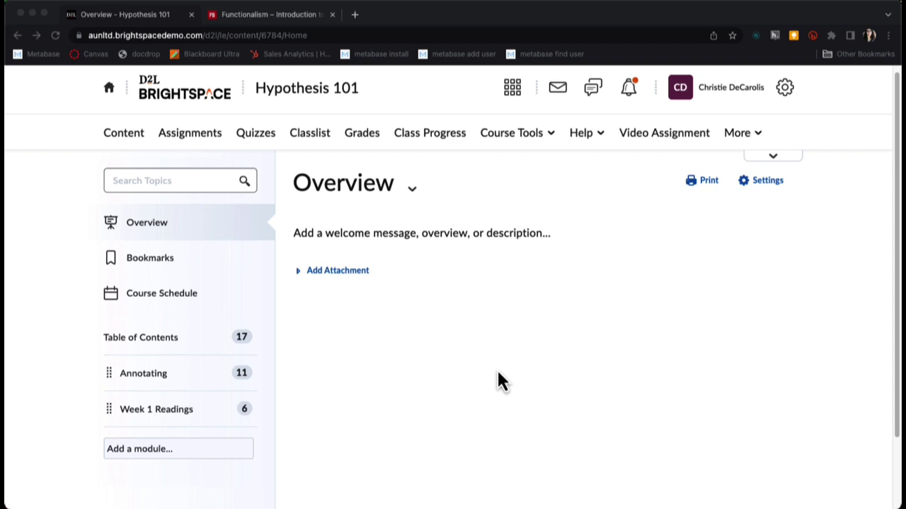
- Go to the Hypothesis 101 course's Manage Groups page from Course Tools > Groups
{"action": "left_click", "coordinate": [539, 204]}
{"action": "left_click", "coordinate": [505, 135]}
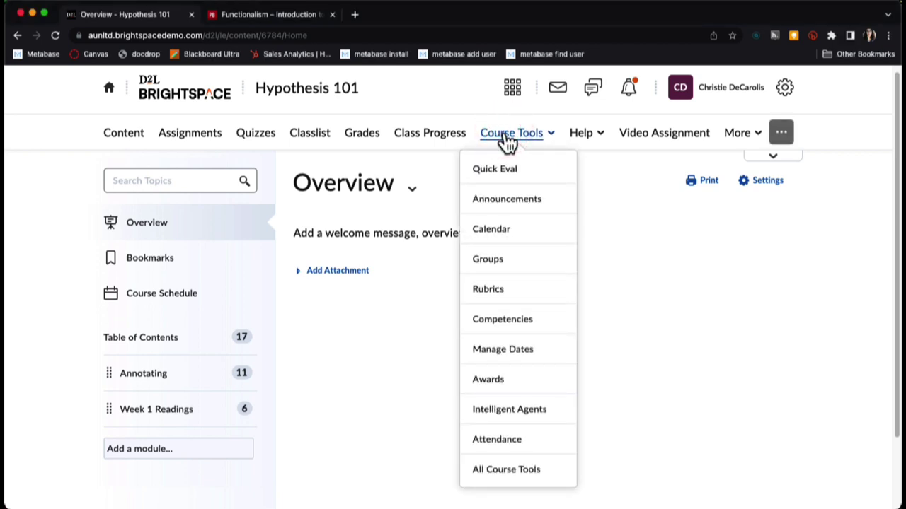
{"action": "left_click", "coordinate": [490, 263]}
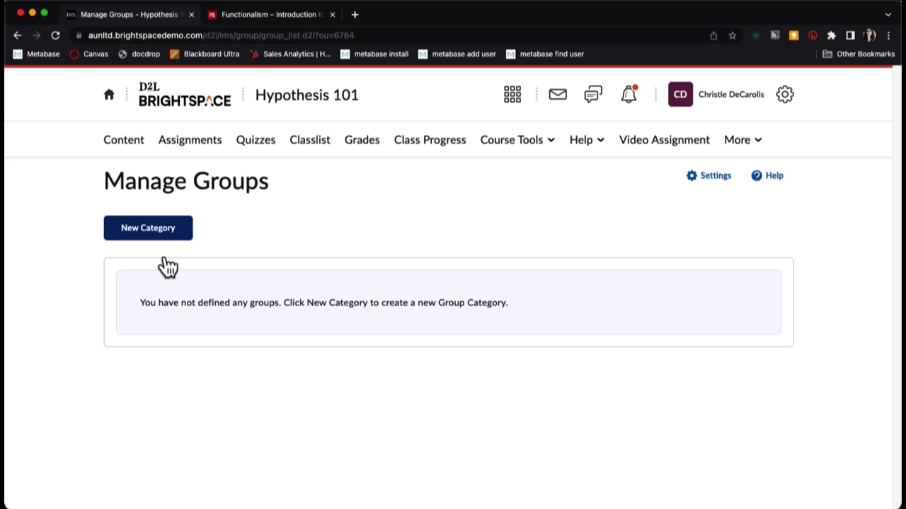
- Start a new group category named 'Week 1 Reading Groups'
{"action": "left_click", "coordinate": [142, 229]}
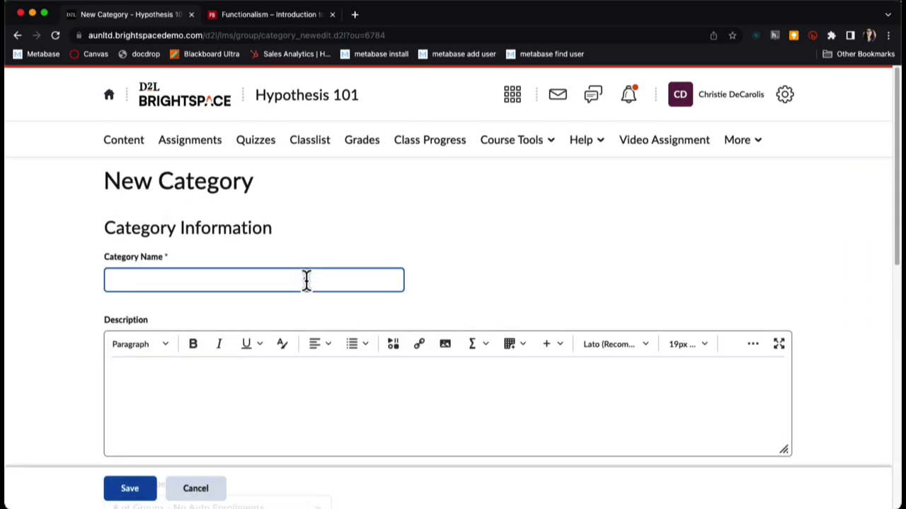
{"action": "left_click", "coordinate": [306, 279]}
{"action": "type", "text": "Week 1 Reading Groups"}
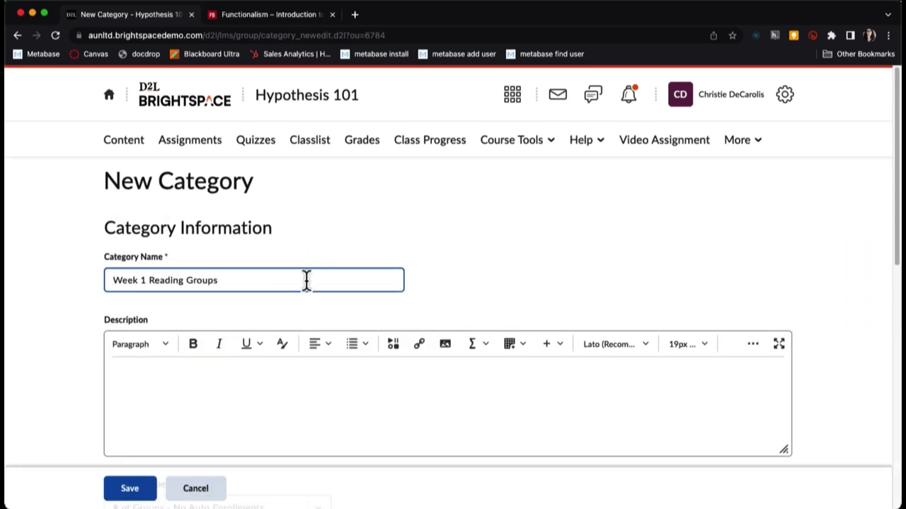
{"action": "scroll", "coordinate": [382, 322], "scroll_direction": "down", "scroll_amount": 5}
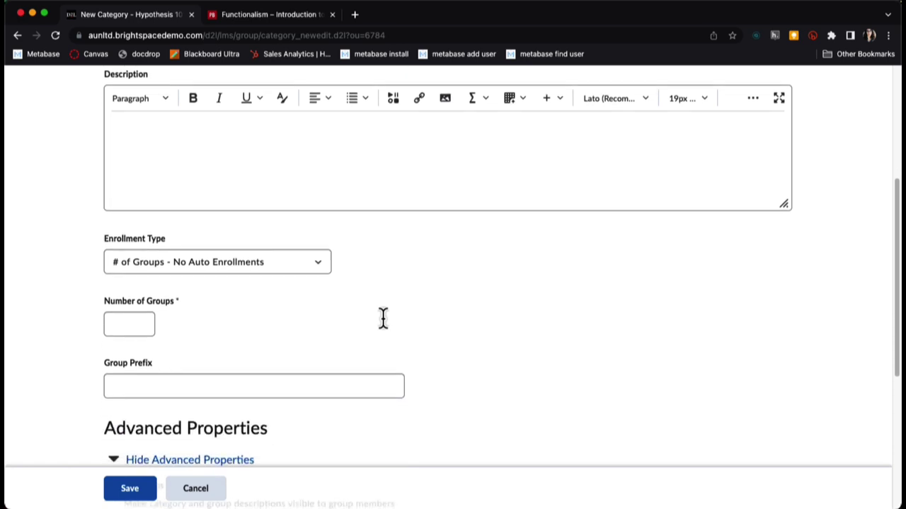
{"action": "key", "text": "Tab"}
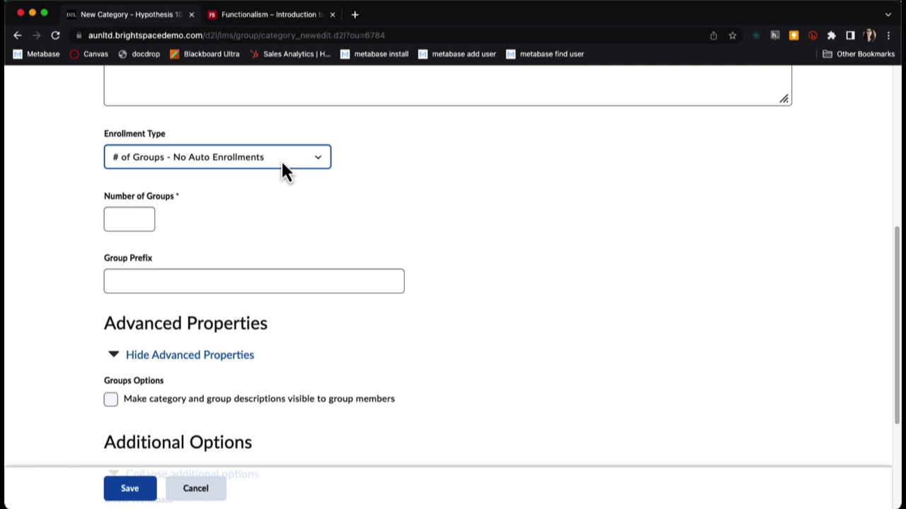
- Set the enrollment type to '# of Groups' with 2 groups
{"action": "left_click", "coordinate": [217, 161]}
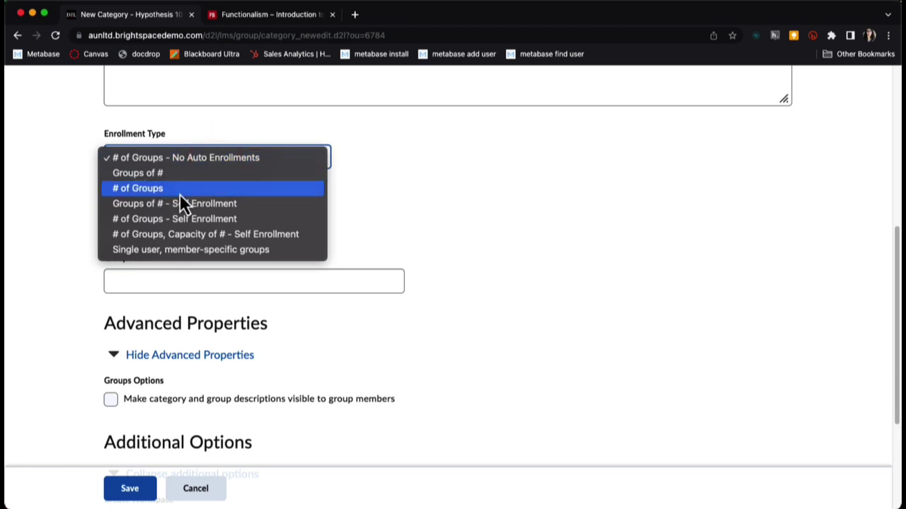
{"action": "key", "text": "Up"}
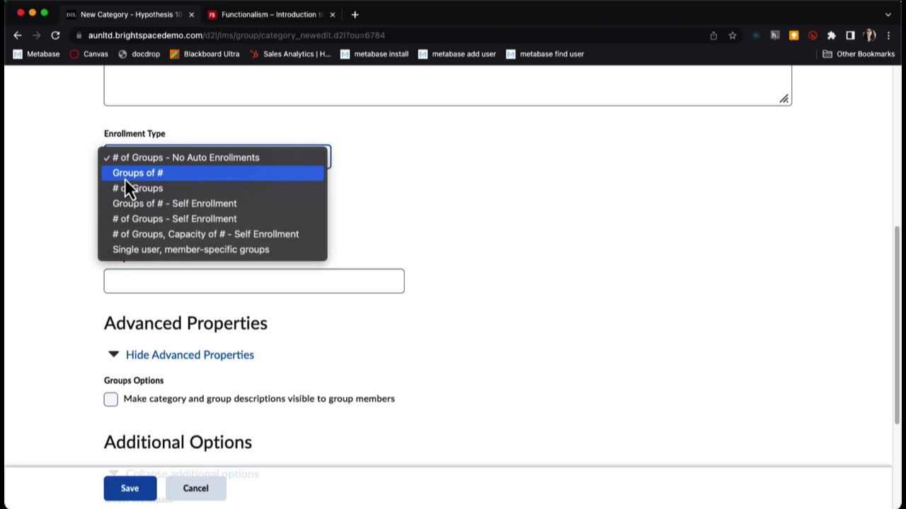
{"action": "key", "text": "Down"}
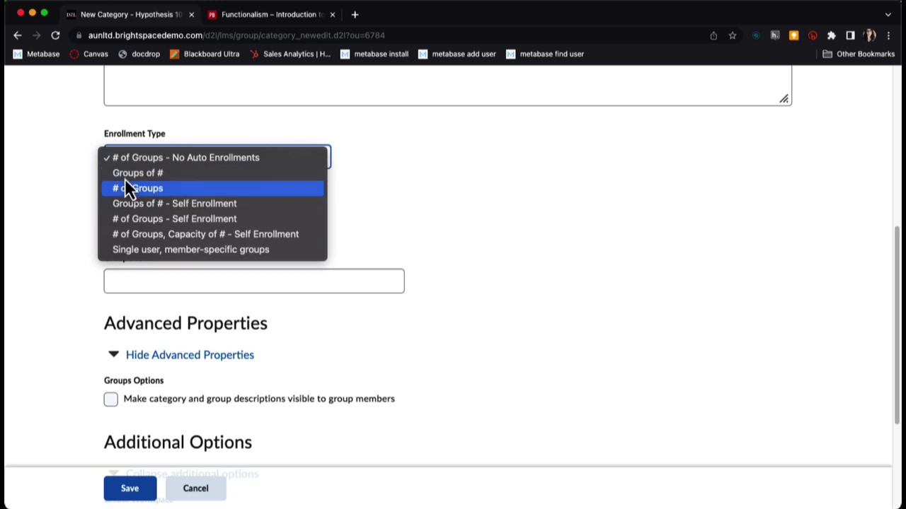
{"action": "left_click", "coordinate": [138, 189]}
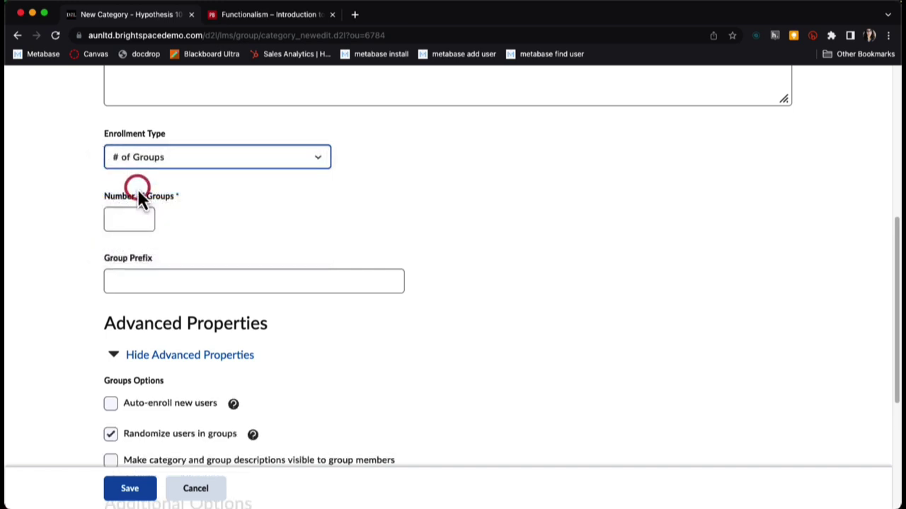
{"action": "left_click", "coordinate": [138, 222]}
{"action": "left_click", "coordinate": [137, 224]}
{"action": "type", "text": "2"}
- Set the group prefix to 'Week 1 Reading Group' and auto-enroll new users
{"action": "scroll", "coordinate": [275, 252], "scroll_direction": "down", "scroll_amount": 1}
{"action": "scroll", "coordinate": [274, 244], "scroll_direction": "down", "scroll_amount": 3}
{"action": "scroll", "coordinate": [267, 254], "scroll_direction": "up", "scroll_amount": 6}
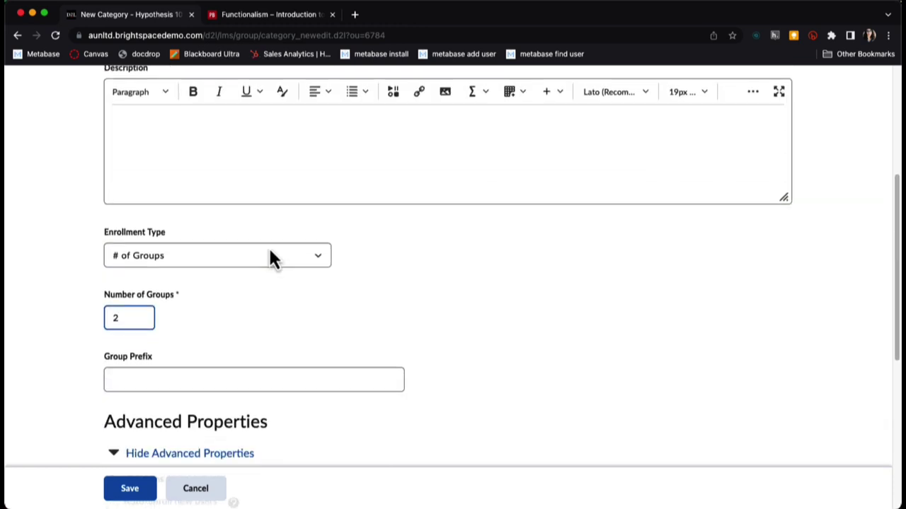
{"action": "scroll", "coordinate": [267, 261], "scroll_direction": "down", "scroll_amount": 1}
{"action": "left_click", "coordinate": [201, 349]}
{"action": "type", "text": "Week 1 Reading Group"}
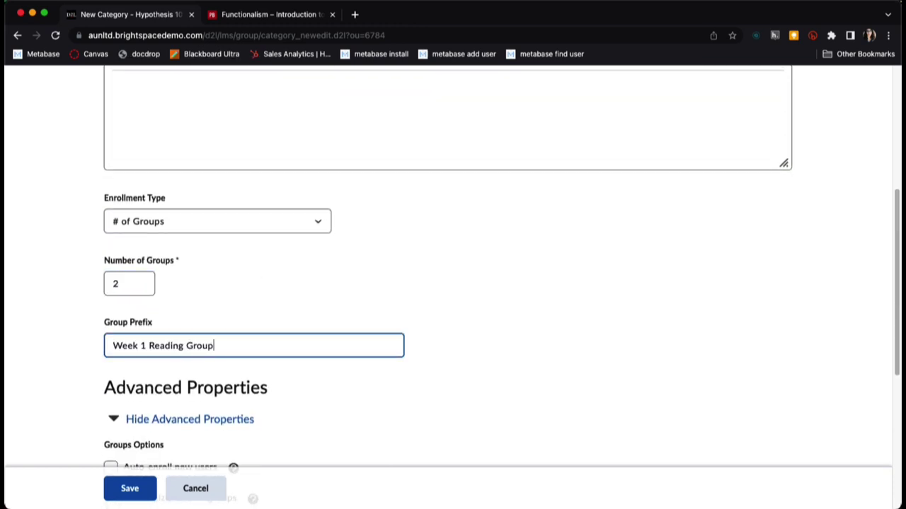
{"action": "scroll", "coordinate": [199, 344], "scroll_direction": "down", "scroll_amount": 6}
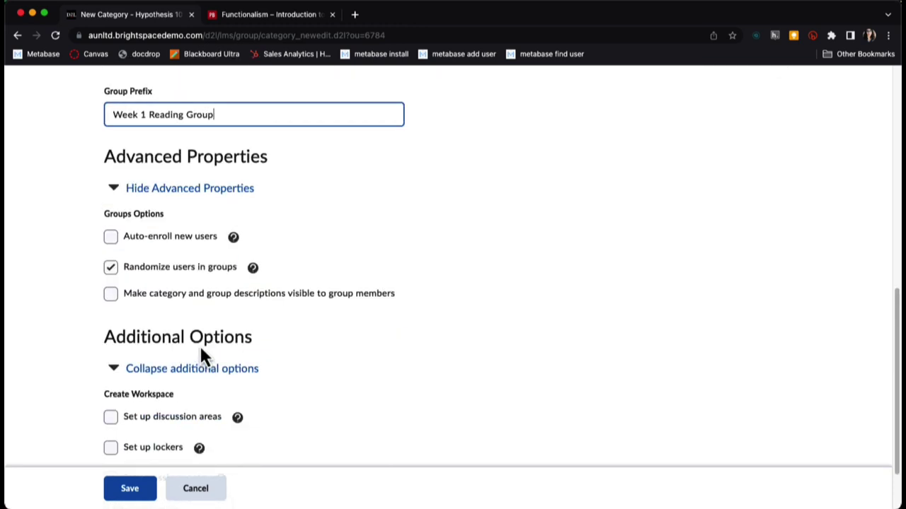
{"action": "left_click", "coordinate": [164, 246]}
{"action": "scroll", "coordinate": [149, 445], "scroll_direction": "down", "scroll_amount": 2}
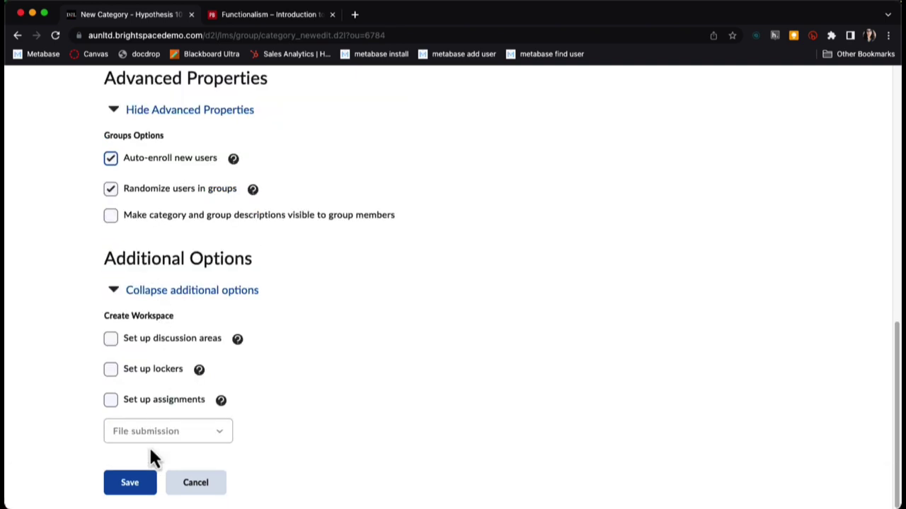
- Save the category and confirm Group 1 has 2 members and Group 2 has 1
{"action": "left_click", "coordinate": [129, 488]}
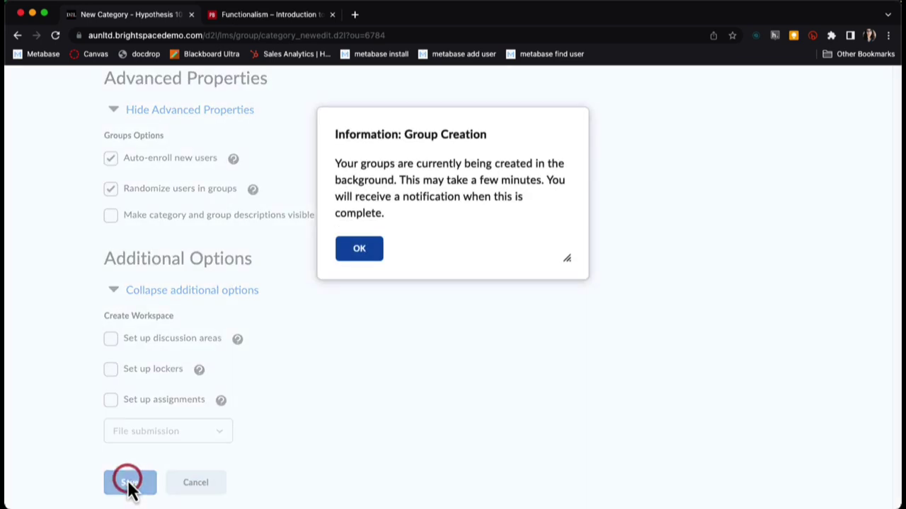
{"action": "left_click", "coordinate": [357, 249]}
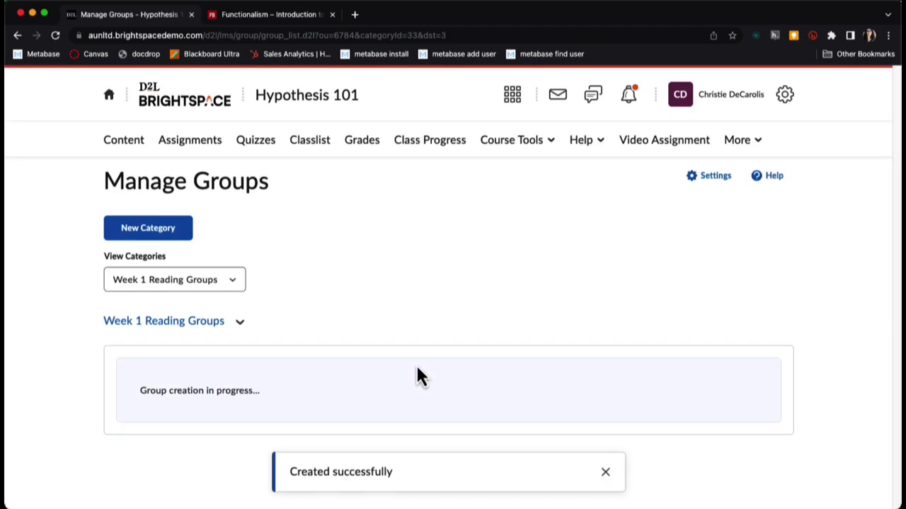
{"action": "left_click", "coordinate": [56, 36]}
{"action": "scroll", "coordinate": [477, 327], "scroll_direction": "down", "scroll_amount": 1}
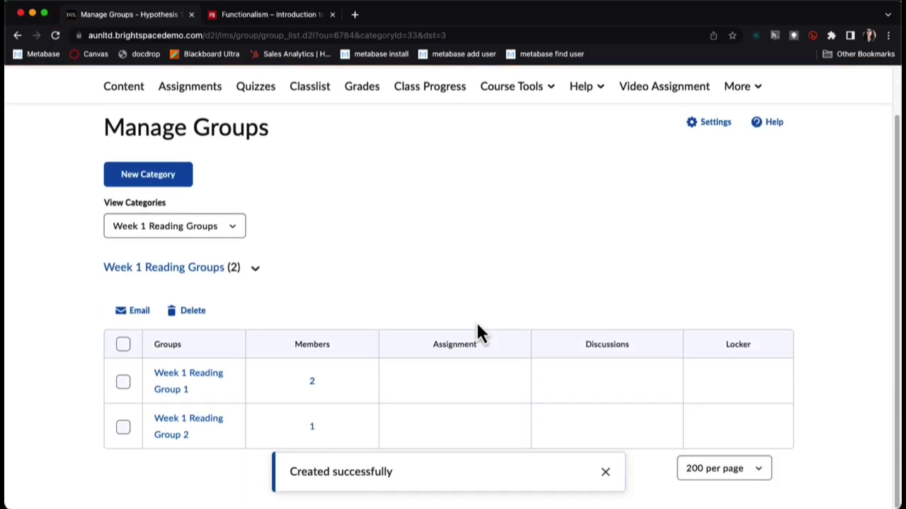
{"action": "scroll", "coordinate": [217, 228], "scroll_direction": "up", "scroll_amount": 2}
{"action": "scroll", "coordinate": [496, 303], "scroll_direction": "down", "scroll_amount": 2}
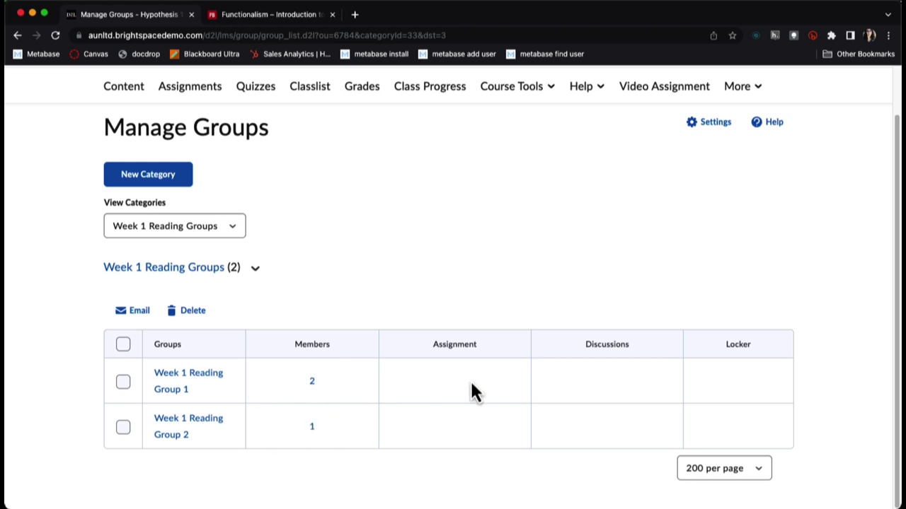
{"action": "scroll", "coordinate": [471, 390], "scroll_direction": "up", "scroll_amount": 2}
{"action": "scroll", "coordinate": [458, 389], "scroll_direction": "down", "scroll_amount": 2}
{"action": "scroll", "coordinate": [456, 400], "scroll_direction": "up", "scroll_amount": 2}
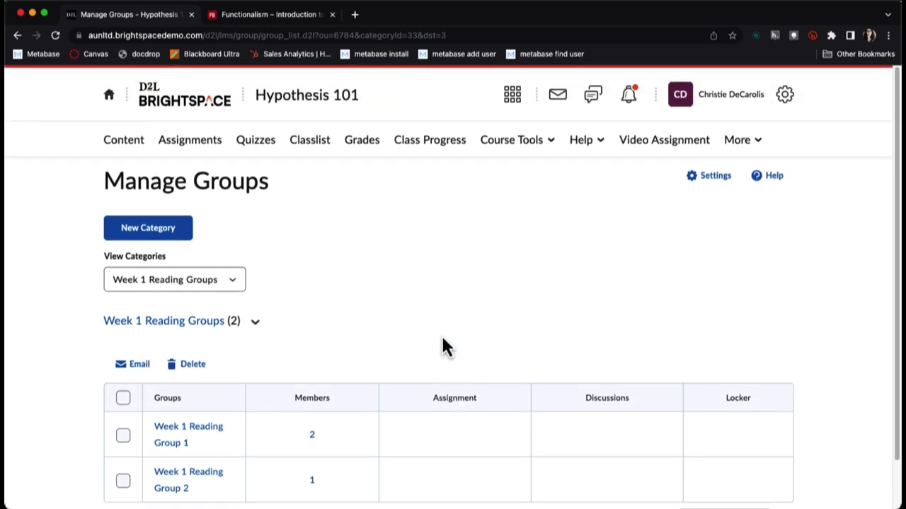
- Go to course Content and open the Week 1 Readings module
{"action": "left_click", "coordinate": [127, 141]}
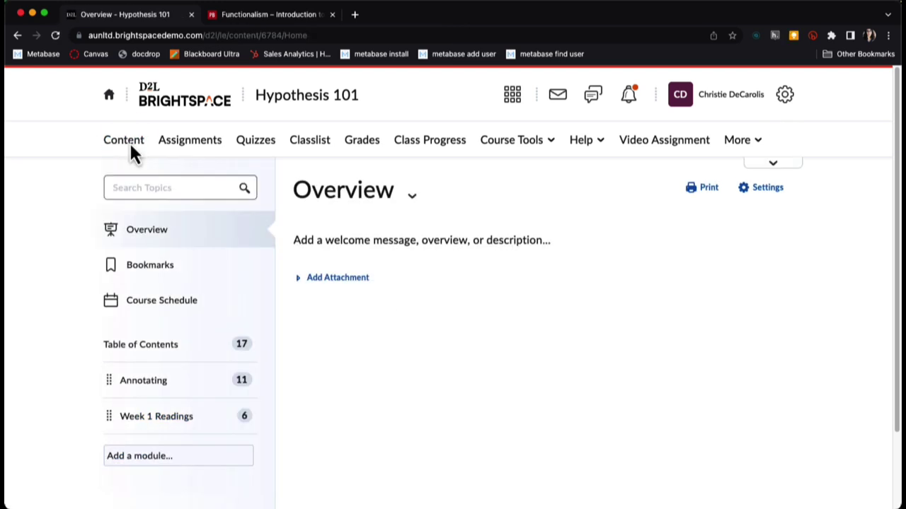
{"action": "scroll", "coordinate": [129, 142], "scroll_direction": "down", "scroll_amount": 1}
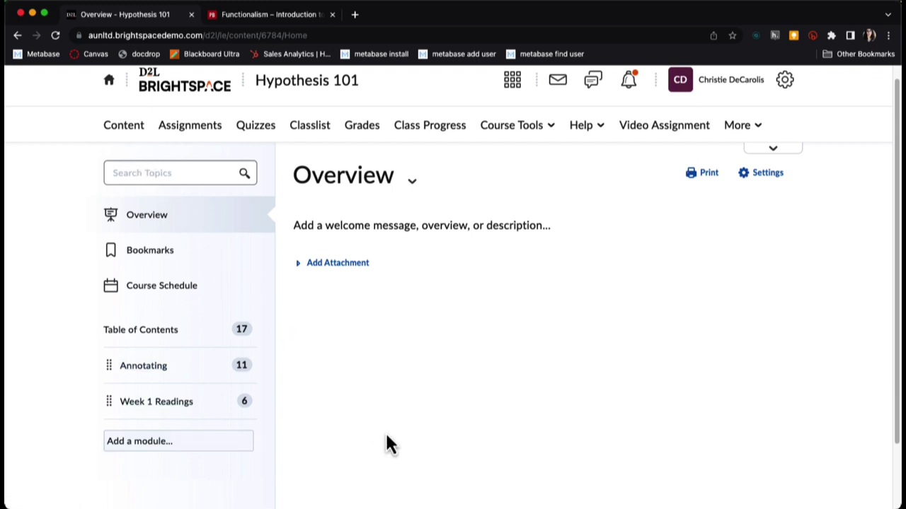
{"action": "left_click", "coordinate": [174, 404]}
{"action": "scroll", "coordinate": [404, 414], "scroll_direction": "up", "scroll_amount": 3}
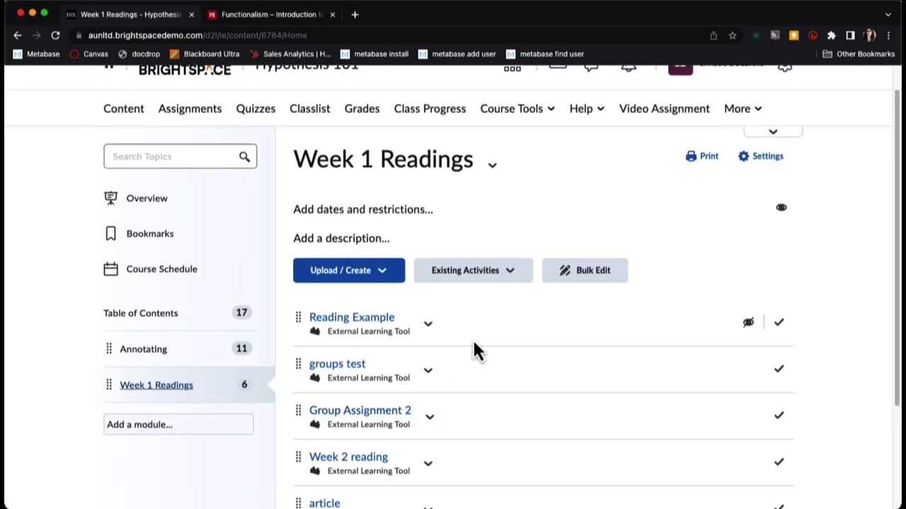
- Create a new LTI link in Week 1 Readings titled 'Week 1 Reading Group Annotations'
{"action": "left_click", "coordinate": [461, 283]}
{"action": "scroll", "coordinate": [479, 378], "scroll_direction": "down", "scroll_amount": 2}
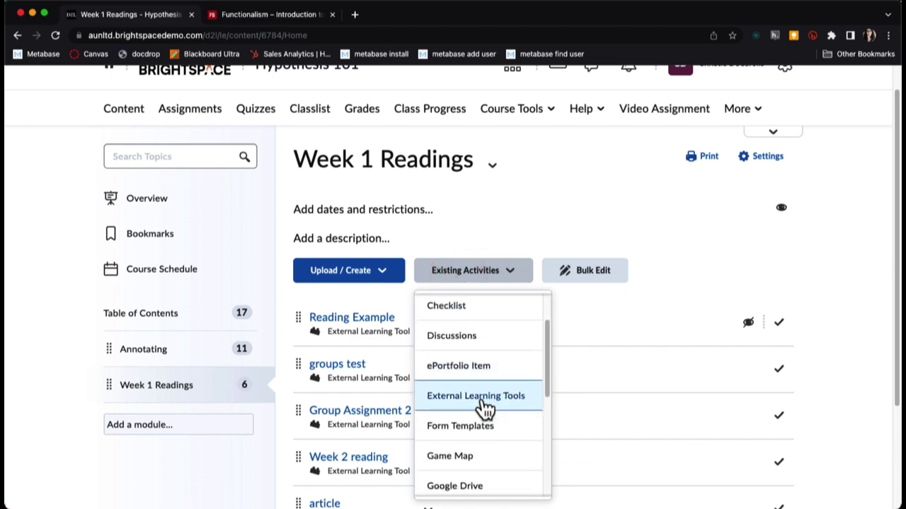
{"action": "left_click", "coordinate": [482, 402]}
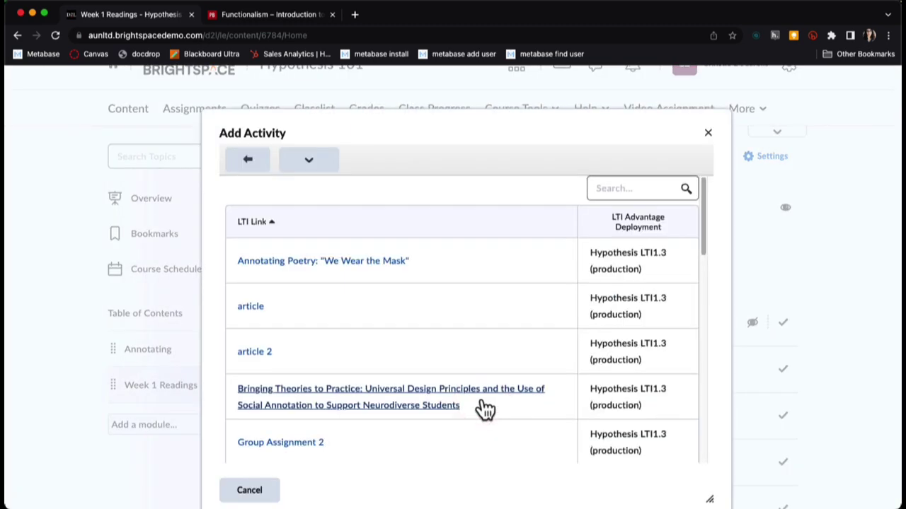
{"action": "scroll", "coordinate": [485, 409], "scroll_direction": "down", "scroll_amount": 15}
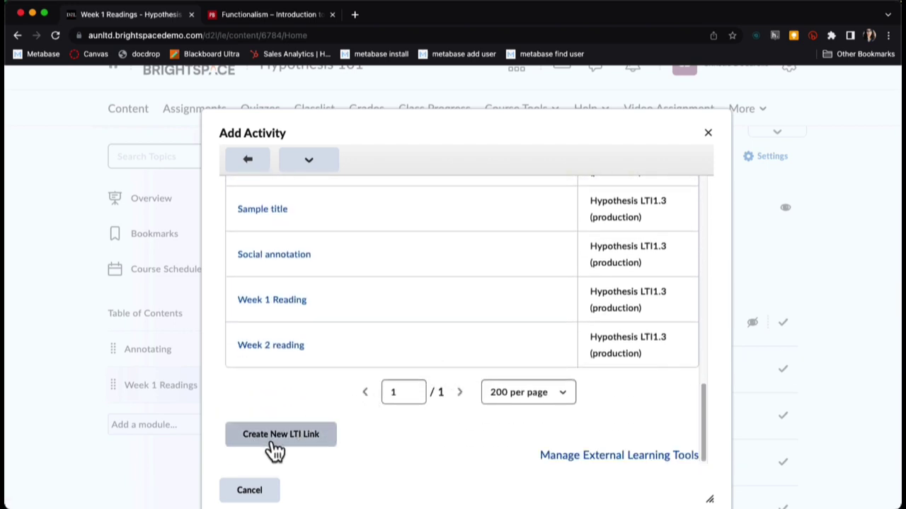
{"action": "left_click", "coordinate": [273, 442]}
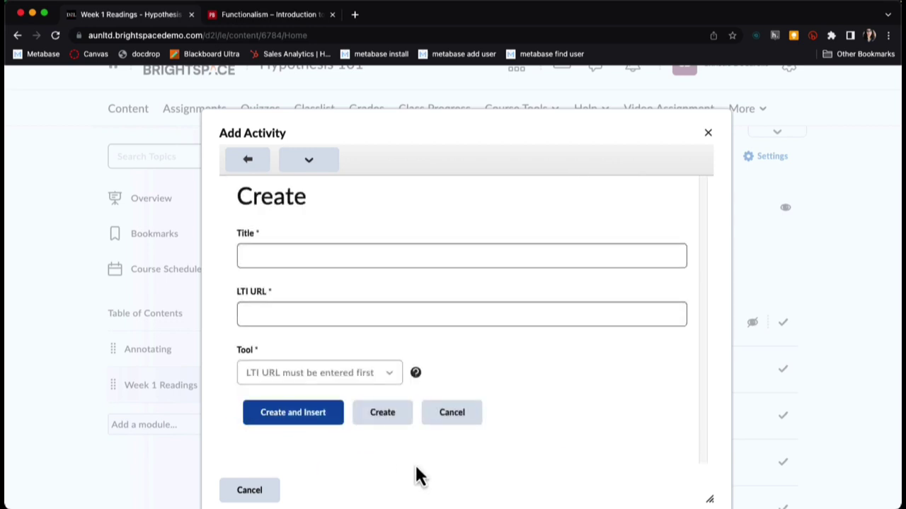
{"action": "left_click", "coordinate": [307, 258]}
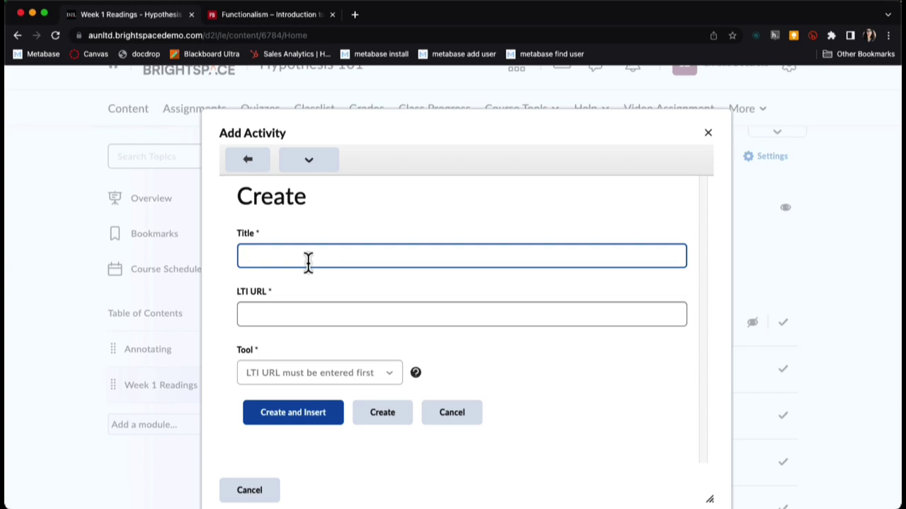
{"action": "type", "text": "Week 1 Reading Group Annotations"}
{"action": "left_click", "coordinate": [293, 307]}
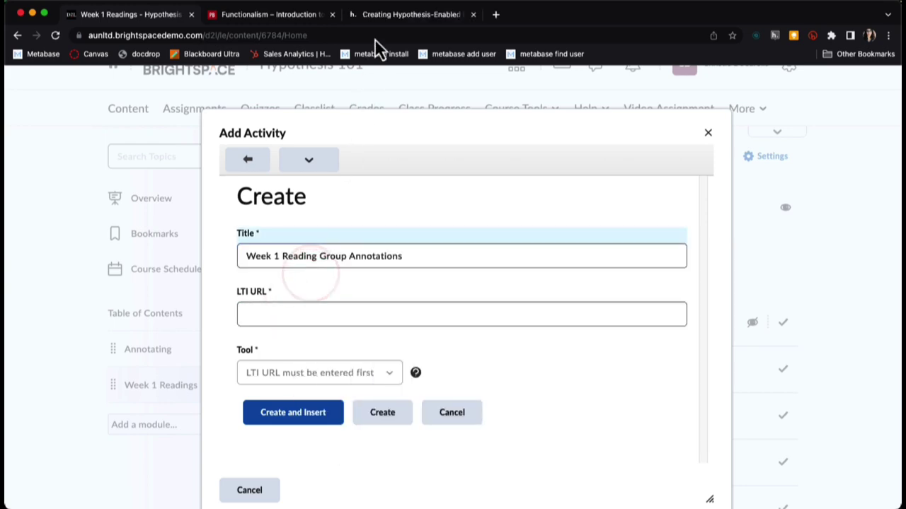
{"action": "left_click", "coordinate": [386, 16]}
{"action": "scroll", "coordinate": [313, 257], "scroll_direction": "down", "scroll_amount": 10}
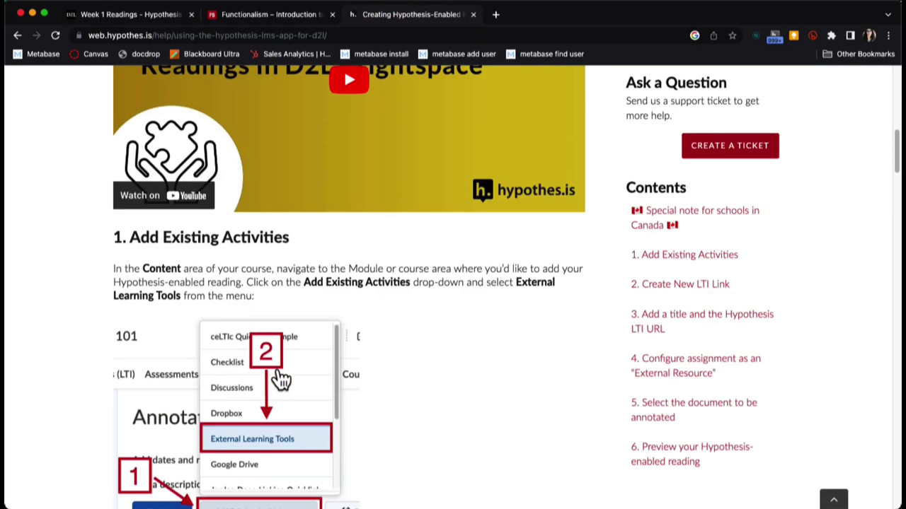
{"action": "scroll", "coordinate": [282, 380], "scroll_direction": "down", "scroll_amount": 10}
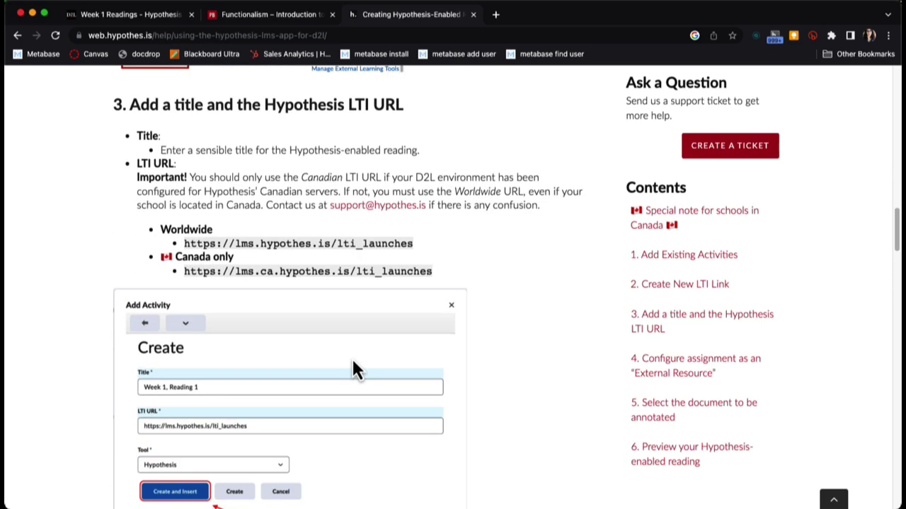
{"action": "triple_click", "coordinate": [309, 244]}
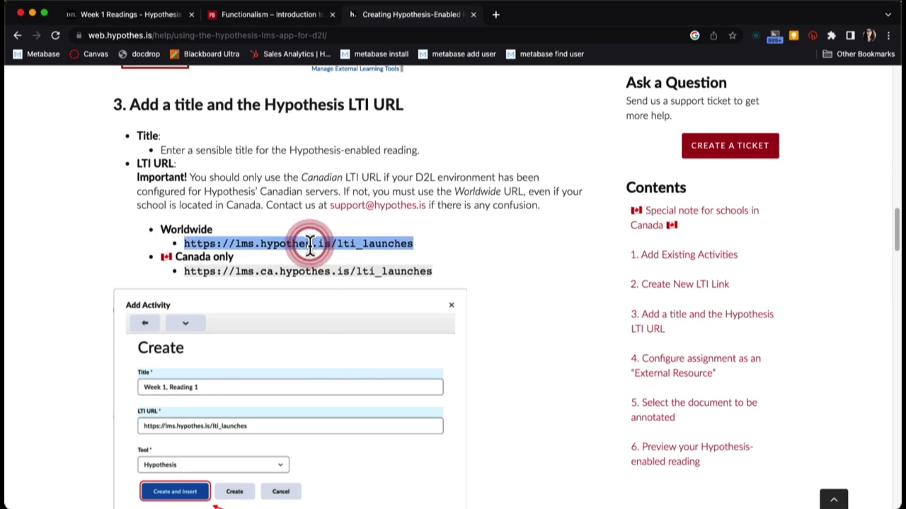
{"action": "right_click", "coordinate": [309, 244]}
{"action": "left_click", "coordinate": [362, 274]}
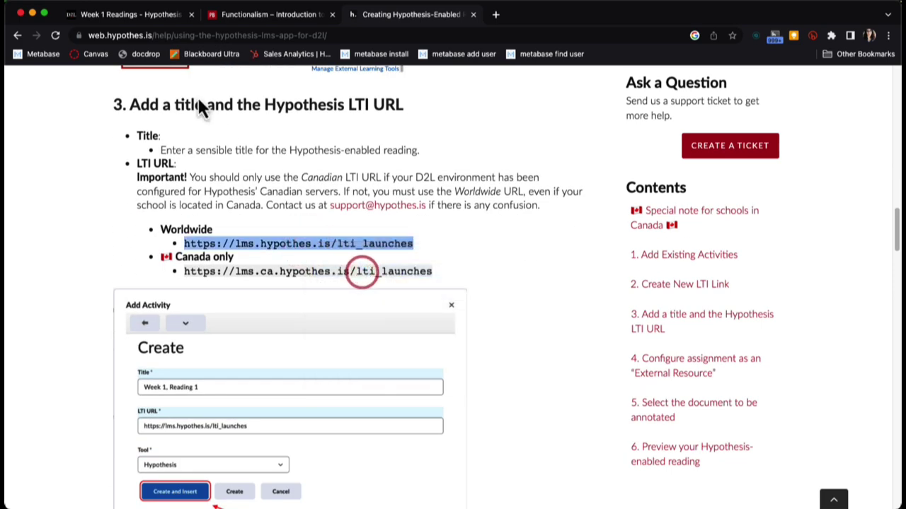
{"action": "left_click", "coordinate": [128, 14]}
- Paste the Hypothesis LTI URL, let Tool fill as Hypothesis LTI1.3, and create and insert the link
{"action": "left_click", "coordinate": [281, 315]}
{"action": "right_click", "coordinate": [291, 324]}
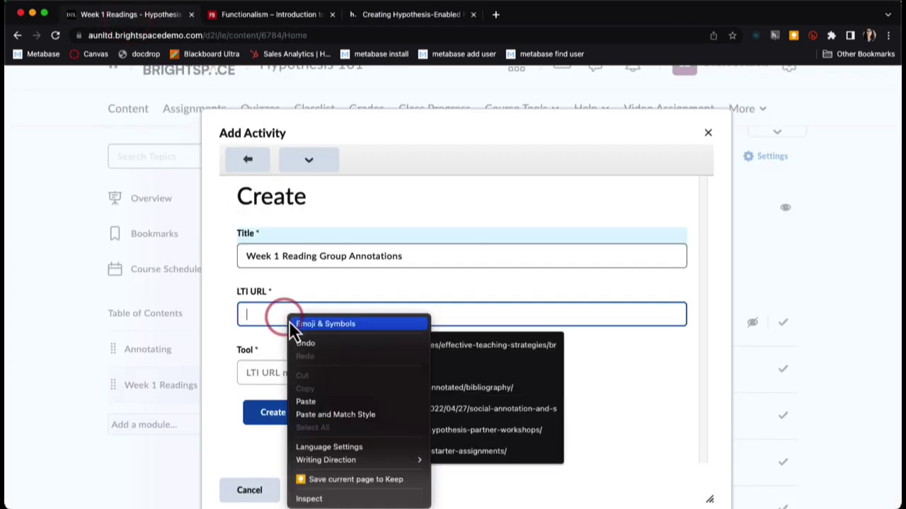
{"action": "left_click", "coordinate": [332, 401]}
{"action": "left_click", "coordinate": [486, 363]}
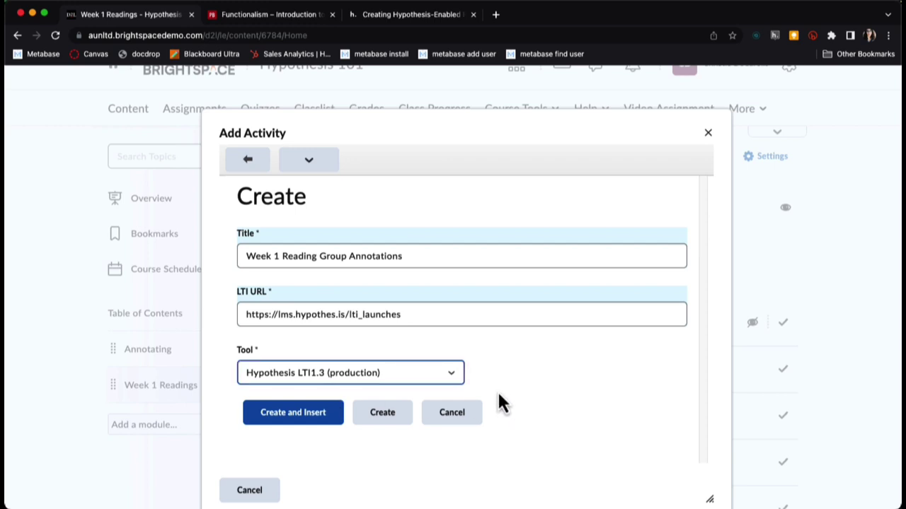
{"action": "left_click", "coordinate": [331, 419]}
{"action": "scroll", "coordinate": [380, 481], "scroll_direction": "down", "scroll_amount": 3}
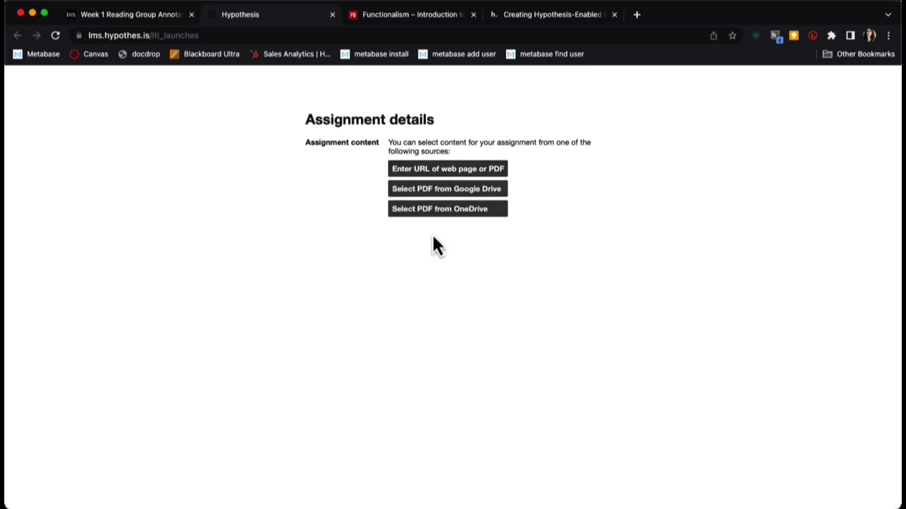
- Set the assignment's content to the press.rebus.community Functionalism chapter URL
{"action": "left_click", "coordinate": [434, 175]}
{"action": "left_click", "coordinate": [387, 22]}
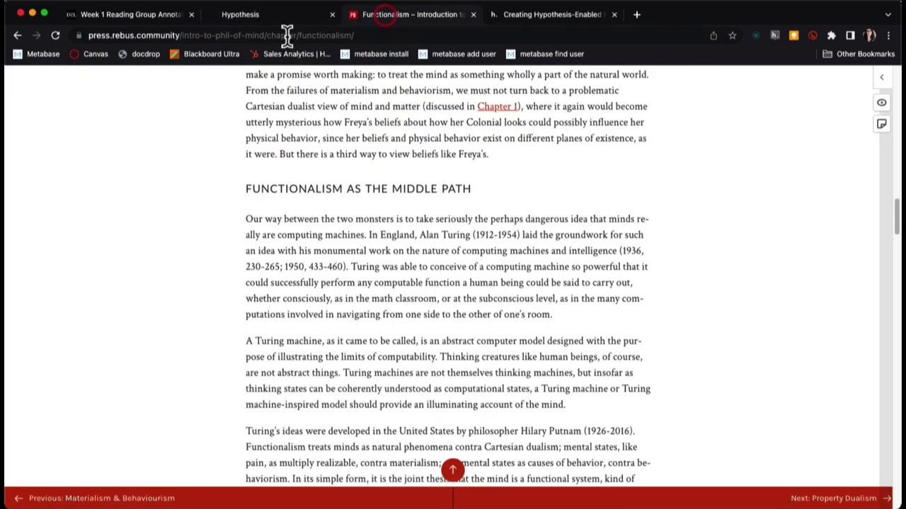
{"action": "left_click", "coordinate": [259, 36]}
{"action": "right_click", "coordinate": [264, 37]}
{"action": "left_click", "coordinate": [295, 115]}
{"action": "left_click", "coordinate": [239, 14]}
{"action": "right_click", "coordinate": [358, 181]}
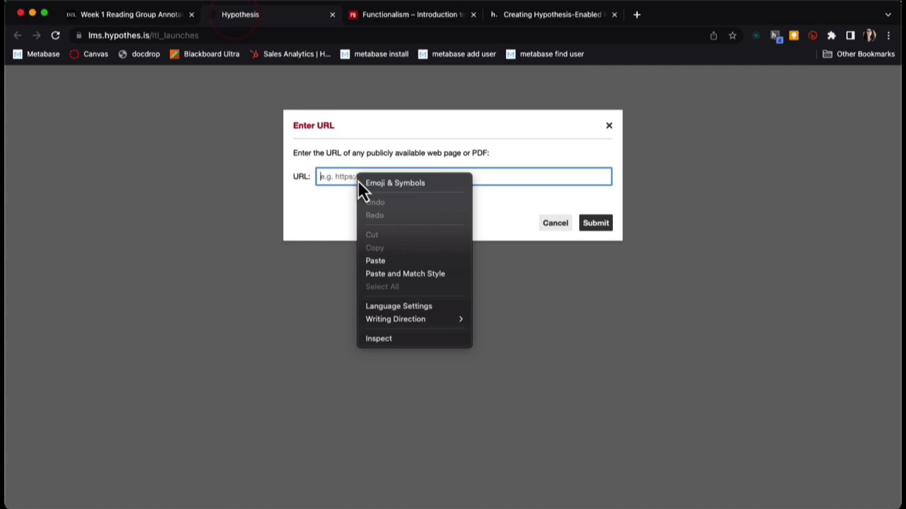
{"action": "left_click", "coordinate": [384, 262]}
{"action": "left_click", "coordinate": [593, 223]}
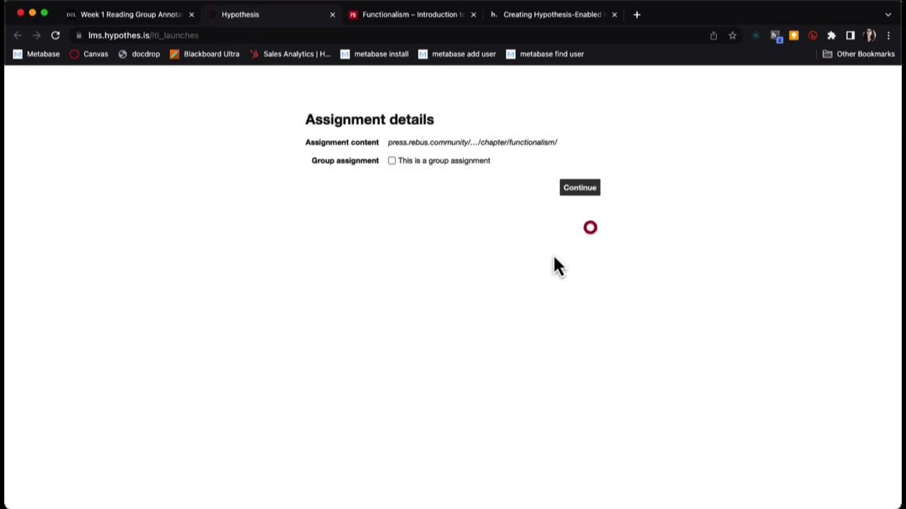
- Make it a group assignment using the Week 1 Reading Groups group set and continue
{"action": "left_click", "coordinate": [393, 163]}
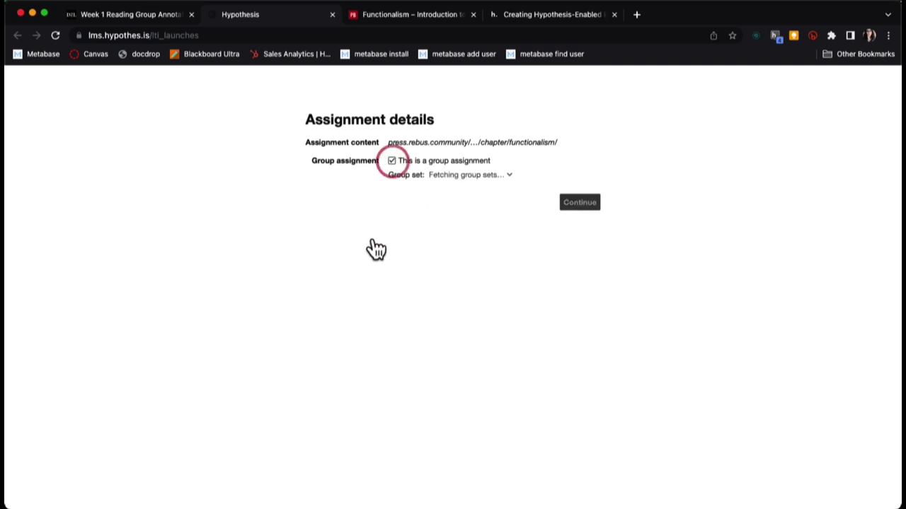
{"action": "left_click", "coordinate": [453, 176]}
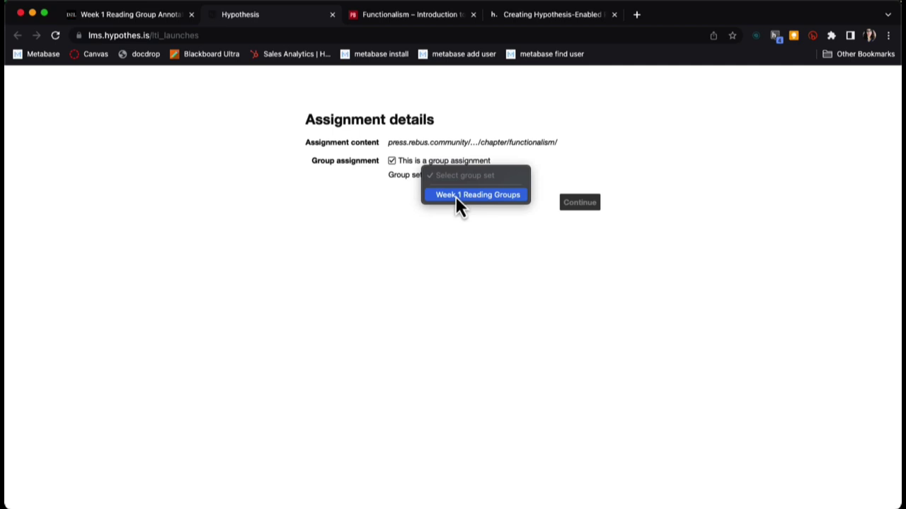
{"action": "left_click", "coordinate": [480, 195]}
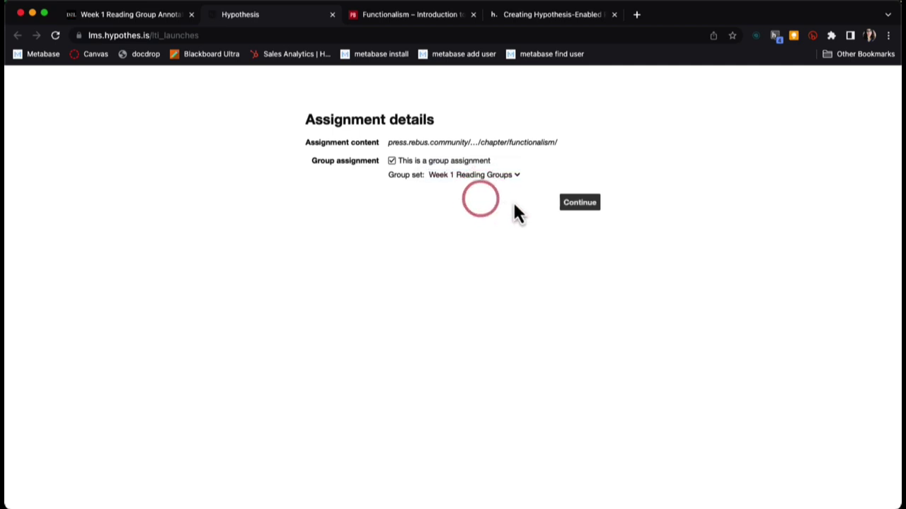
{"action": "left_click", "coordinate": [574, 207]}
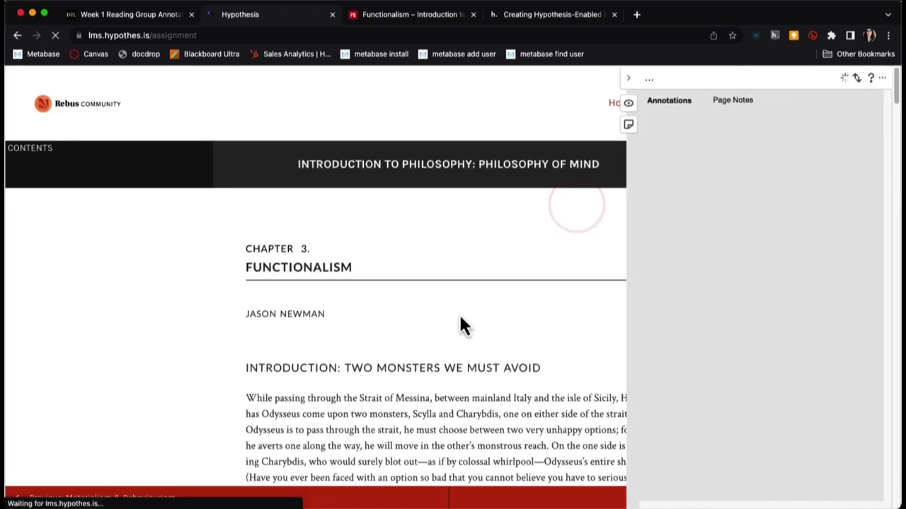
- Toggle the sidebar between Week 1 Reading Group 1 and Group 2, finishing on the empty Group 2
{"action": "scroll", "coordinate": [460, 325], "scroll_direction": "down", "scroll_amount": 1}
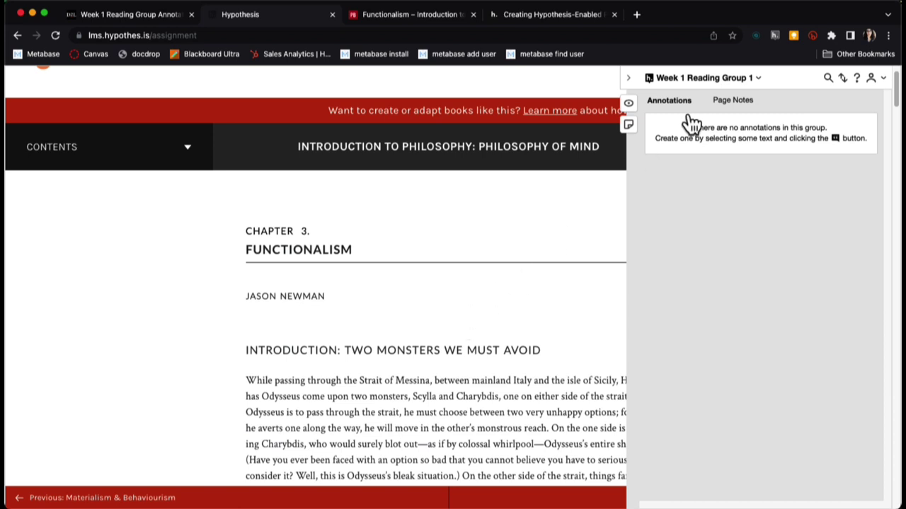
{"action": "left_click", "coordinate": [721, 79]}
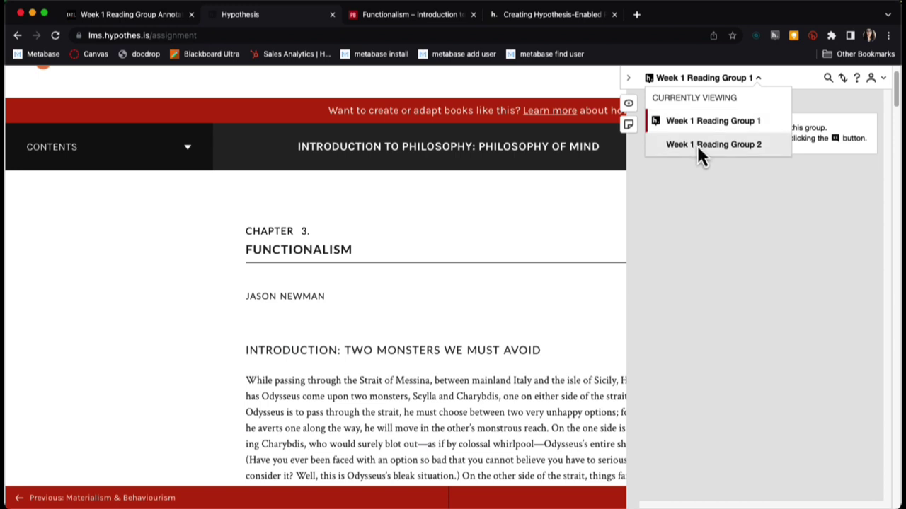
{"action": "left_click", "coordinate": [697, 145]}
{"action": "left_click", "coordinate": [700, 79]}
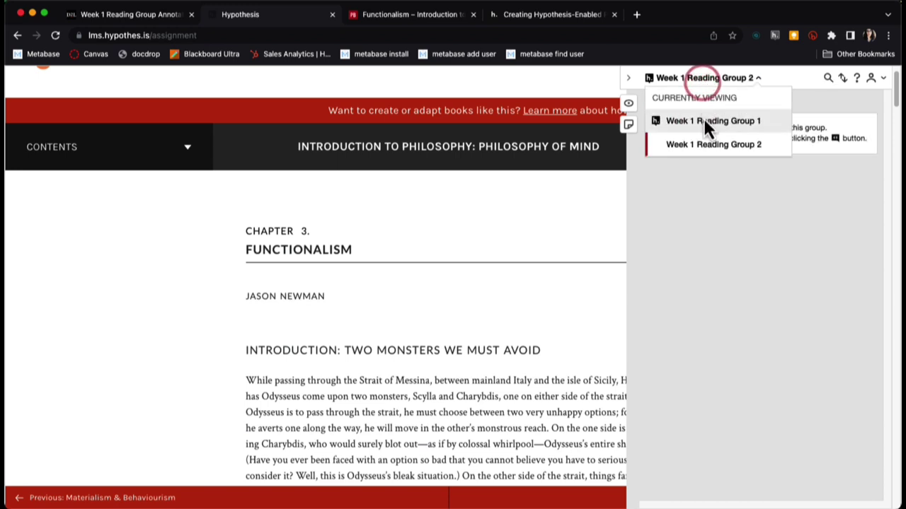
{"action": "left_click", "coordinate": [703, 119]}
{"action": "left_click", "coordinate": [699, 80]}
{"action": "left_click", "coordinate": [701, 141]}
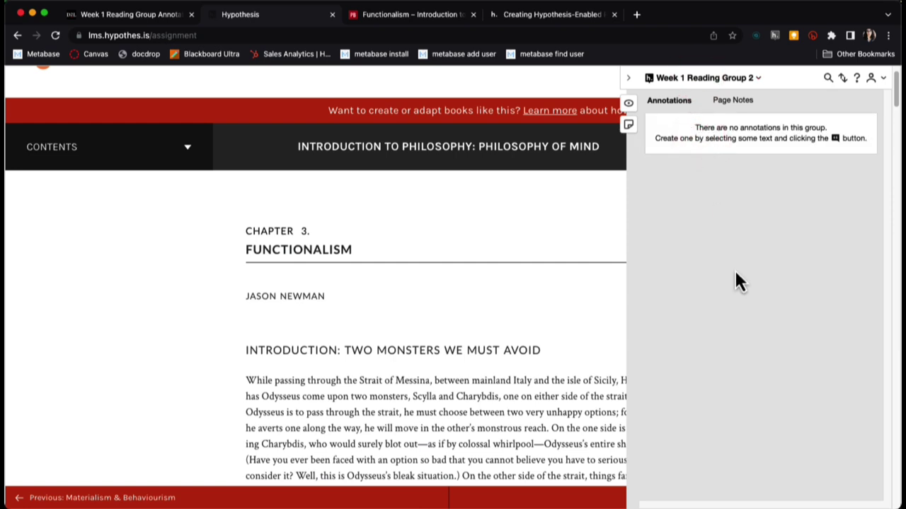
{"action": "left_click", "coordinate": [697, 79]}
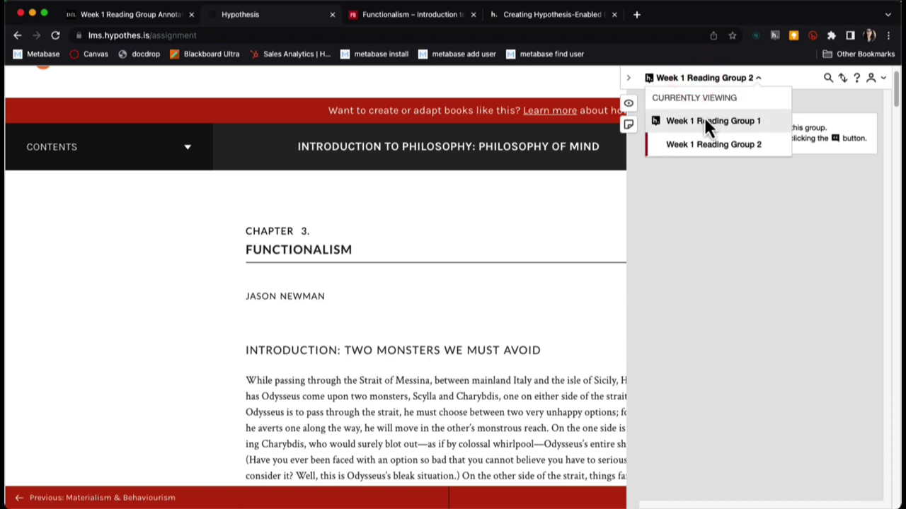
{"action": "left_click", "coordinate": [704, 120]}
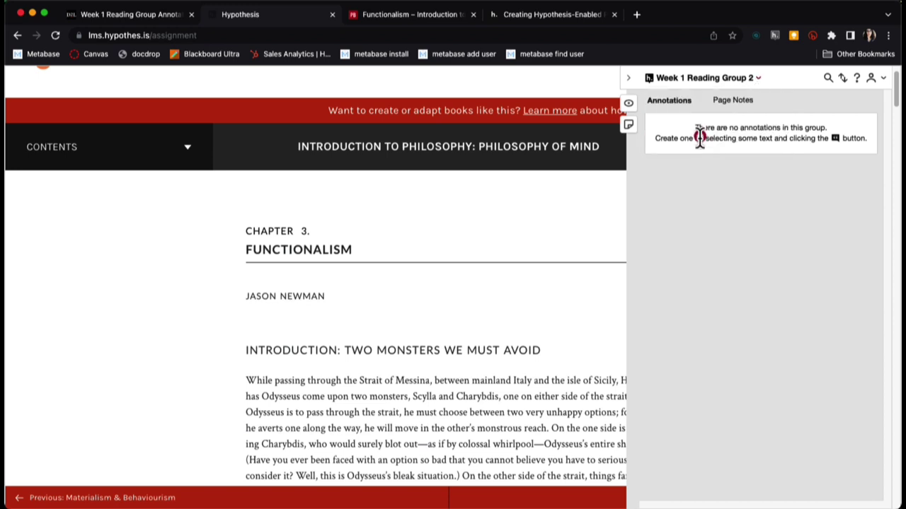